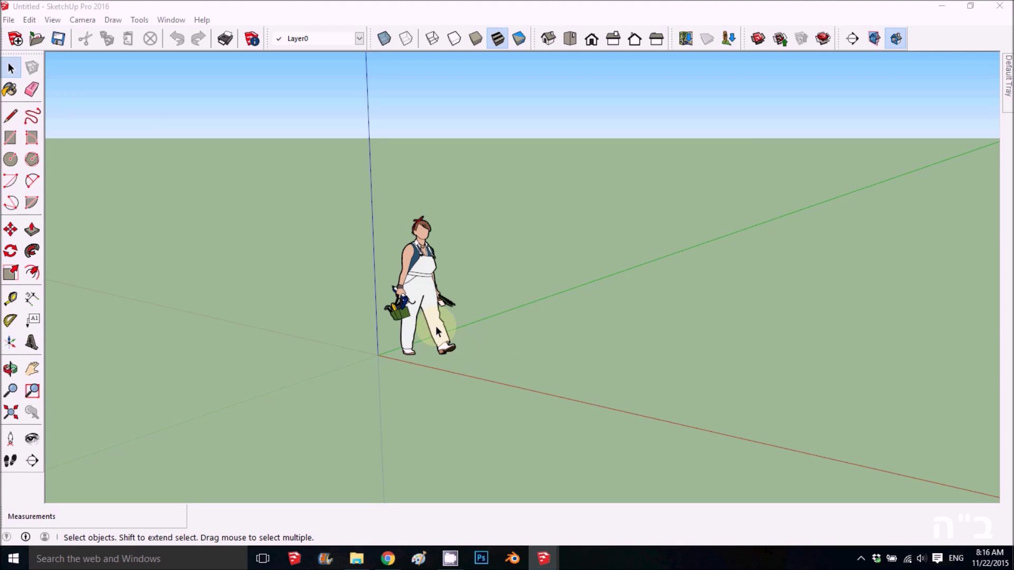
scroll(431, 326, "up", 1)
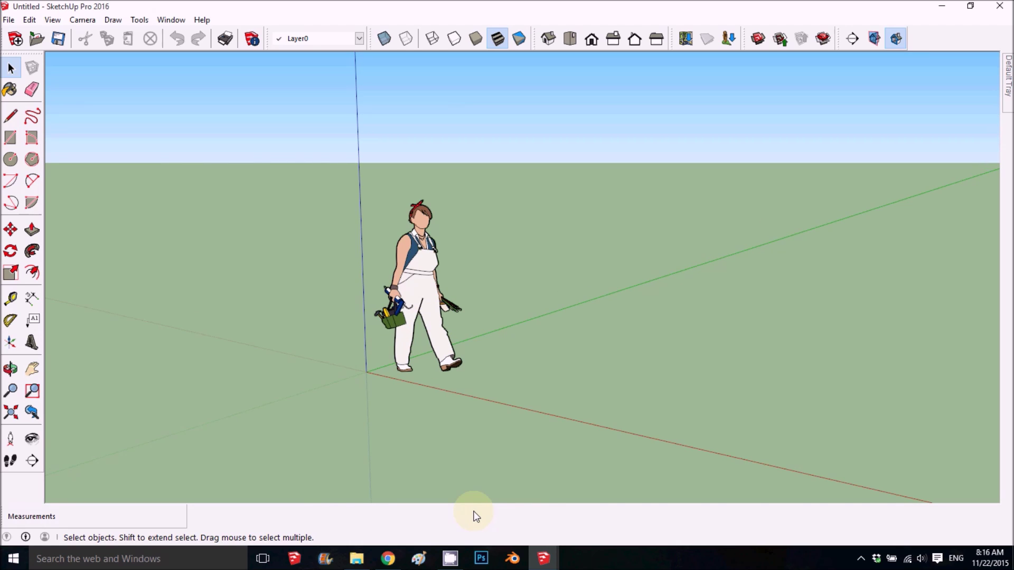
Bring up the open Chick-fil-A building model and look down on it from above
left_click(550, 557)
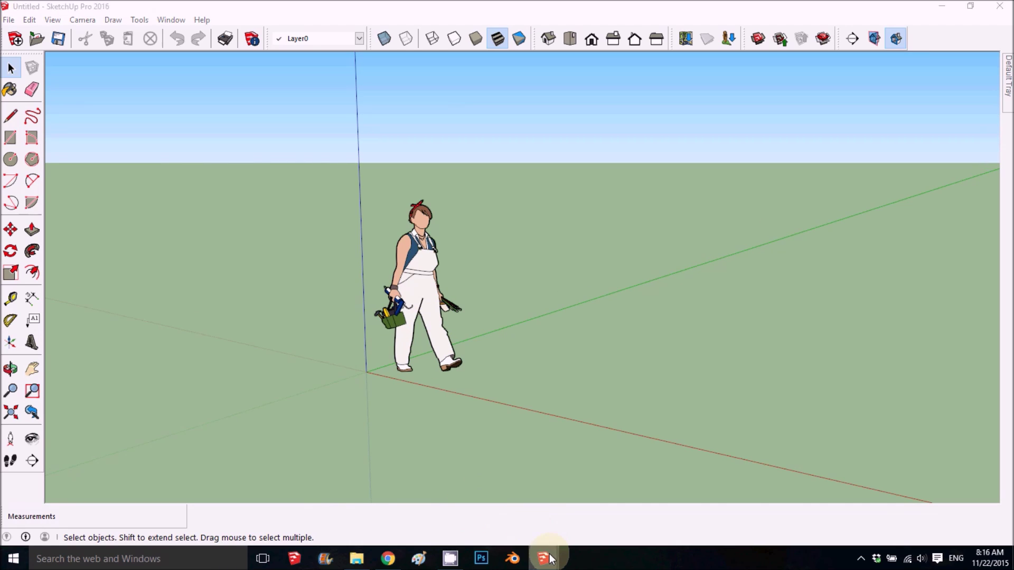
mouse_move(518, 320)
middle_mouse_down()
mouse_move(496, 383)
mouse_move(355, 436)
middle_mouse_up()
scroll(356, 436, "down", 1)
scroll(394, 353, "down", 1)
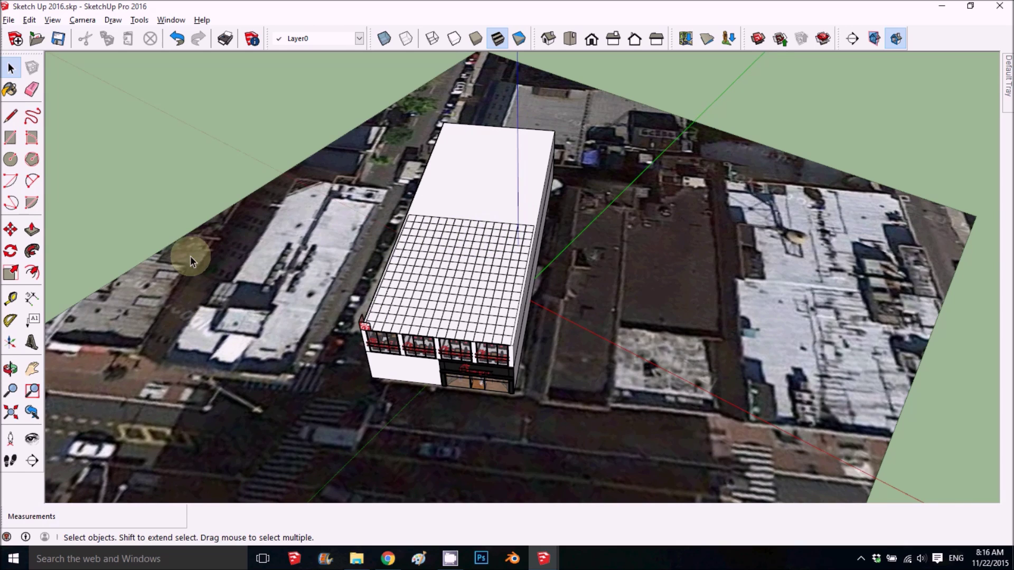
Choose the Line tool to start drawing straight edges on the city block
left_click(11, 116)
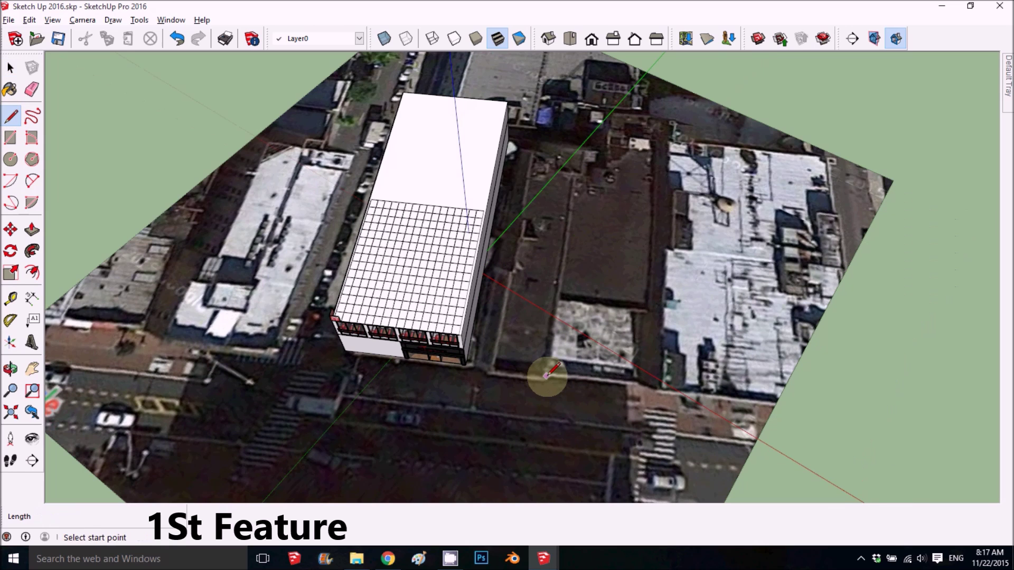
Draw an edge from the street near the building running up beside it
left_click(545, 375)
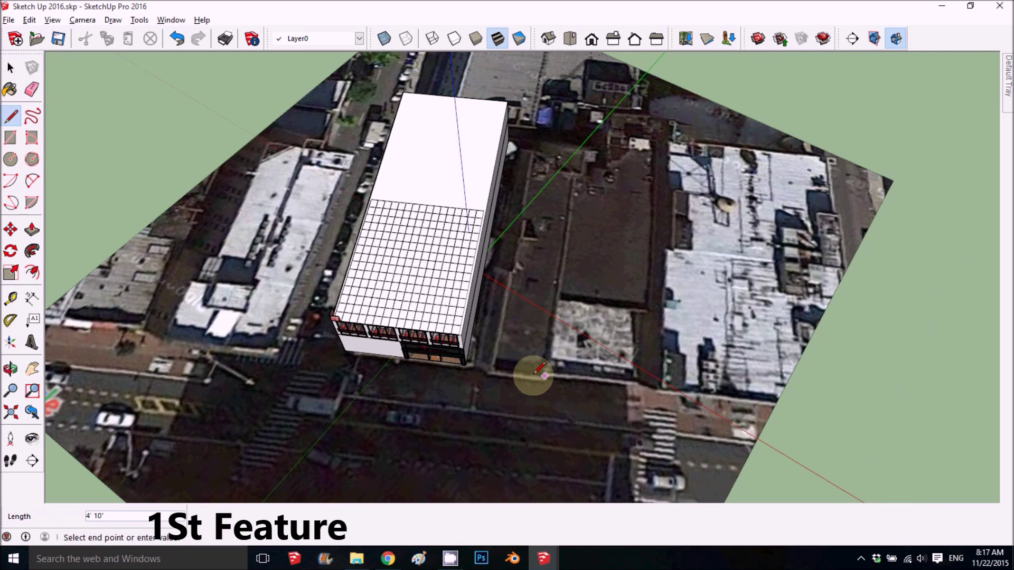
scroll(499, 364, "up", 3)
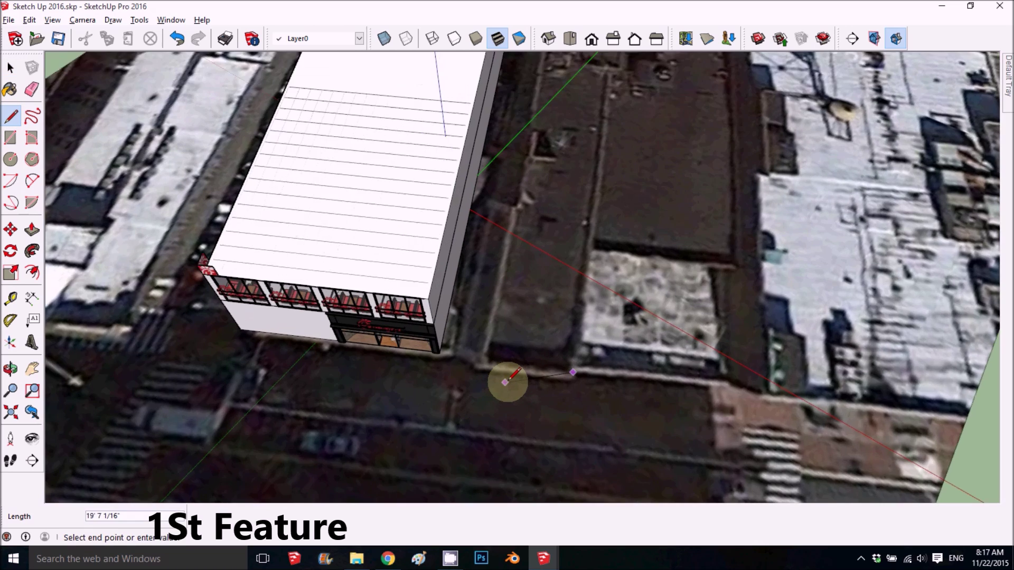
scroll(494, 363, "up", 3)
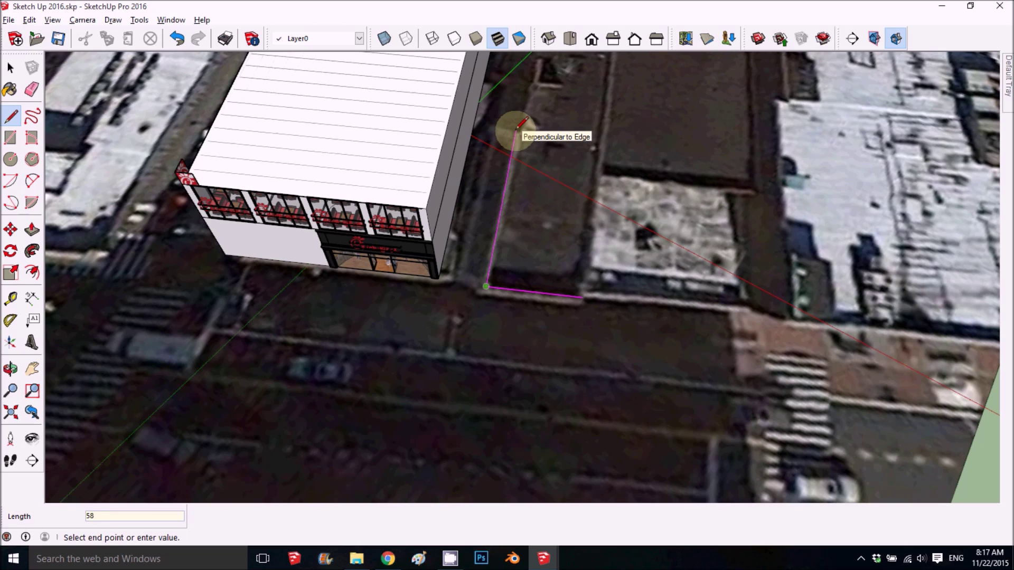
left_click(519, 127)
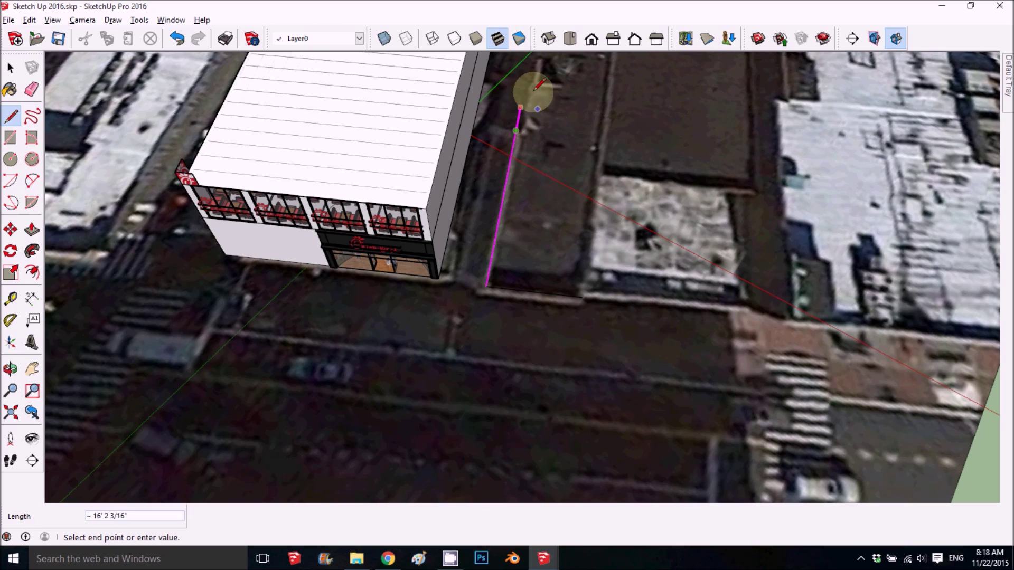
Place the next edge point further along the building's side
left_click(515, 129)
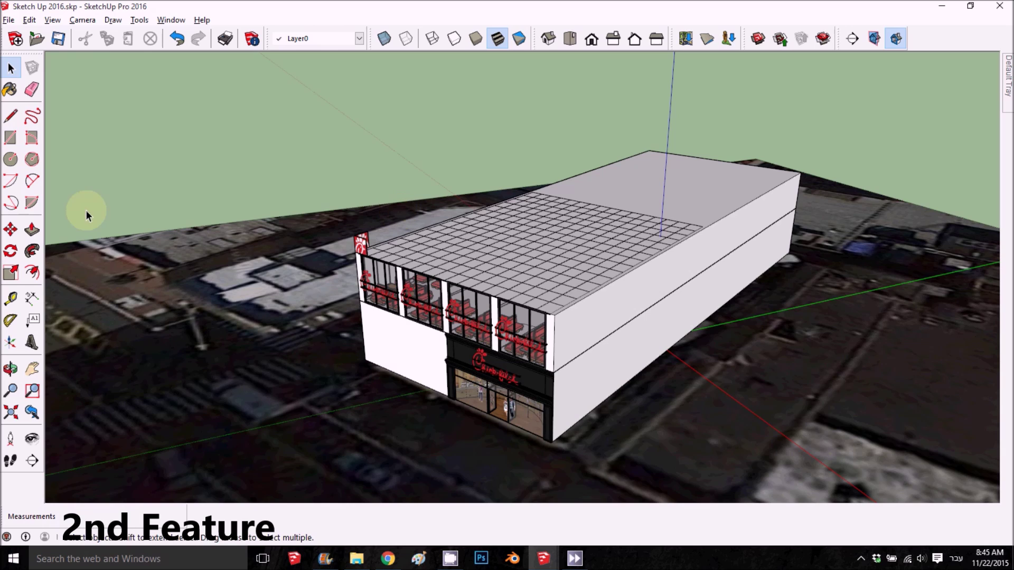
Choose the Rotate tool for the building, then reveal the panel tray
left_click(13, 250)
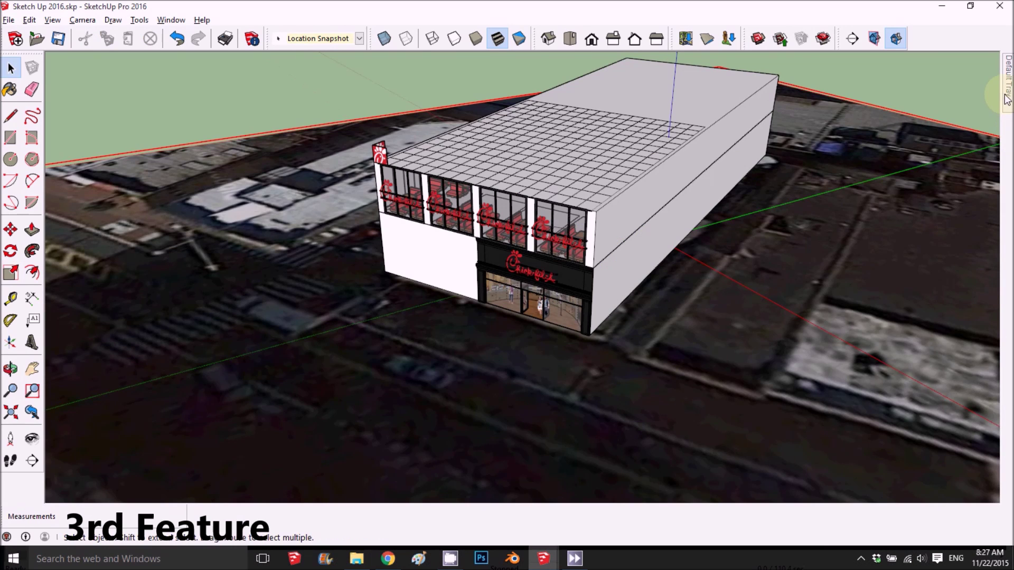
left_click(1005, 99)
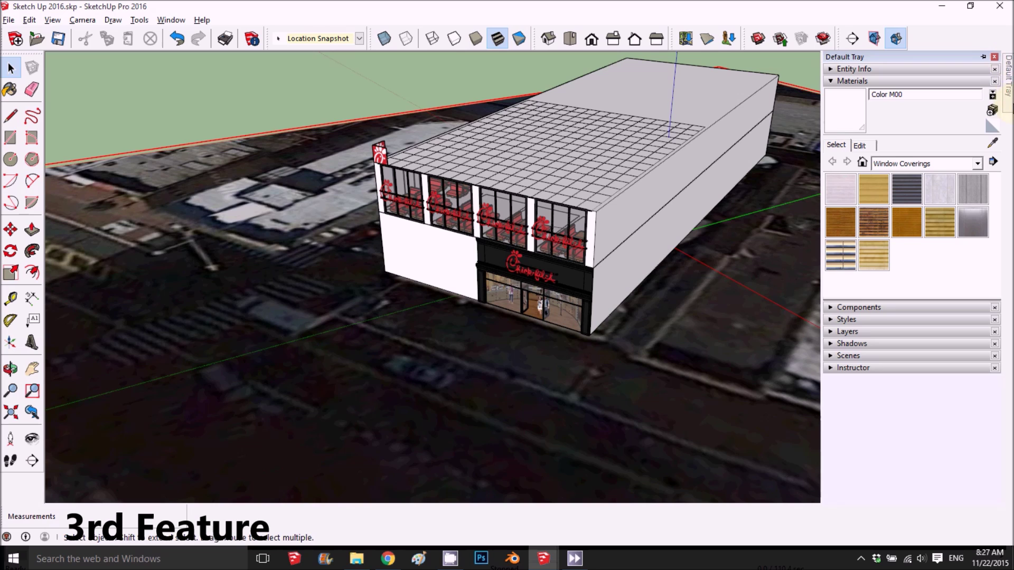
Pin the Default Tray open beside the model and collapse the Materials panel
left_click(984, 57)
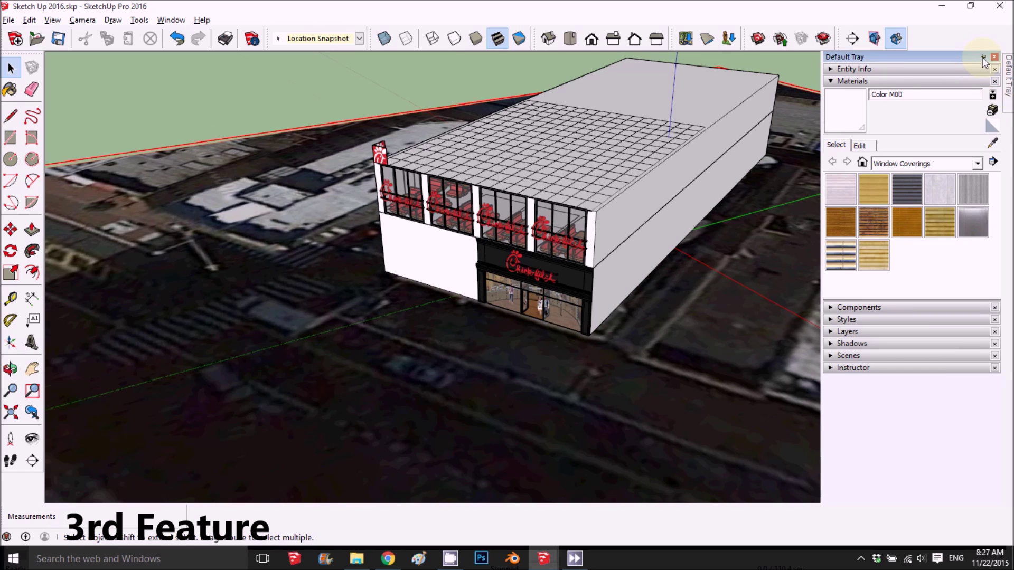
left_click(996, 58)
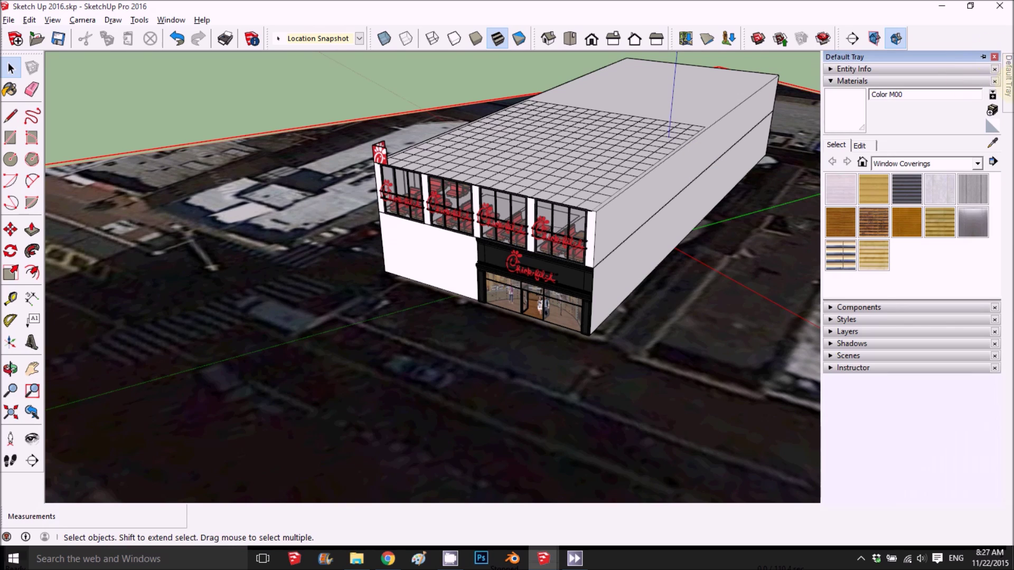
left_click(901, 83)
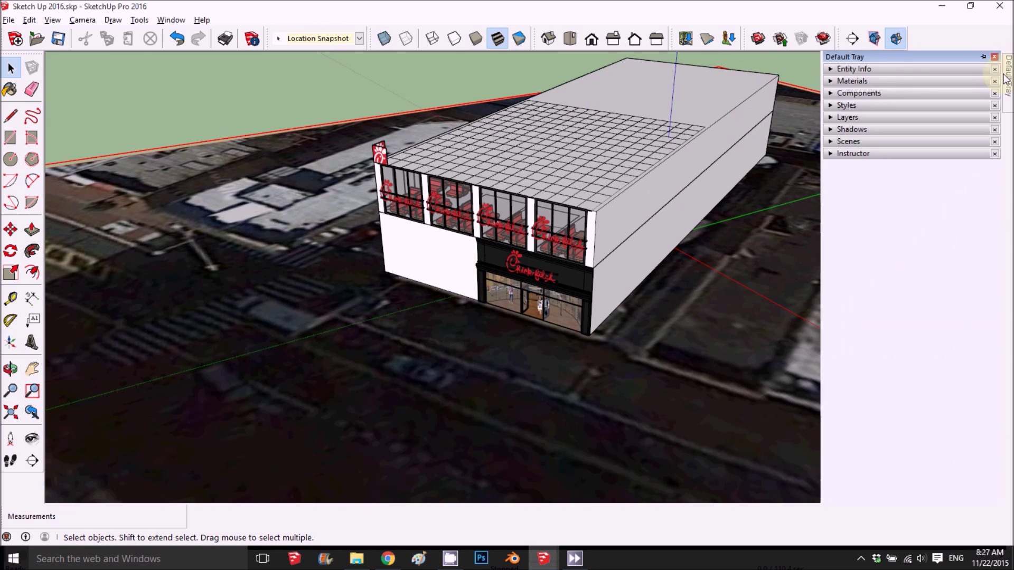
left_click(877, 154)
Review the tray options under Window, then remove the Instructor panel from the tray
left_click(171, 20)
mouse_move(194, 34)
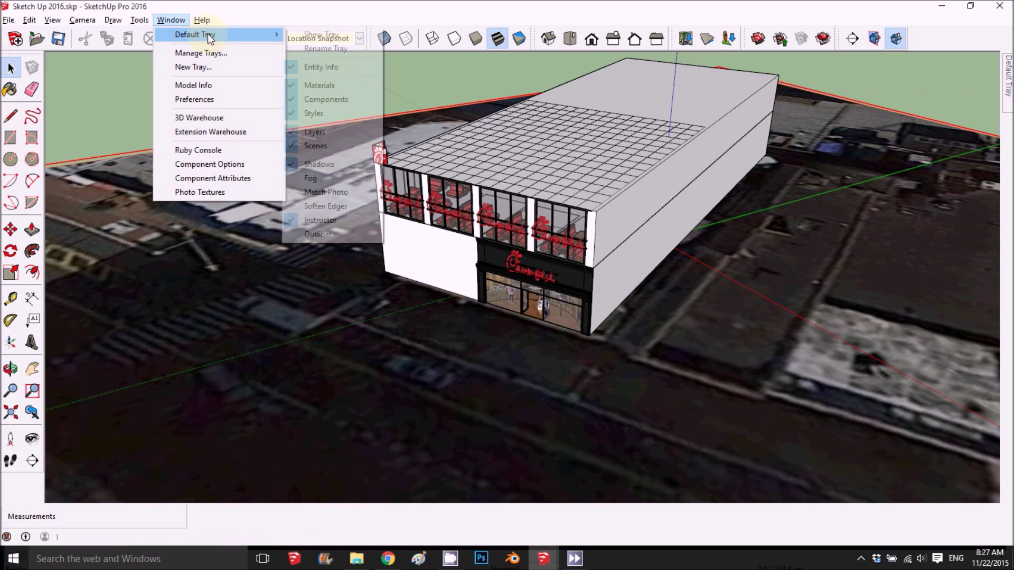
left_click(996, 80)
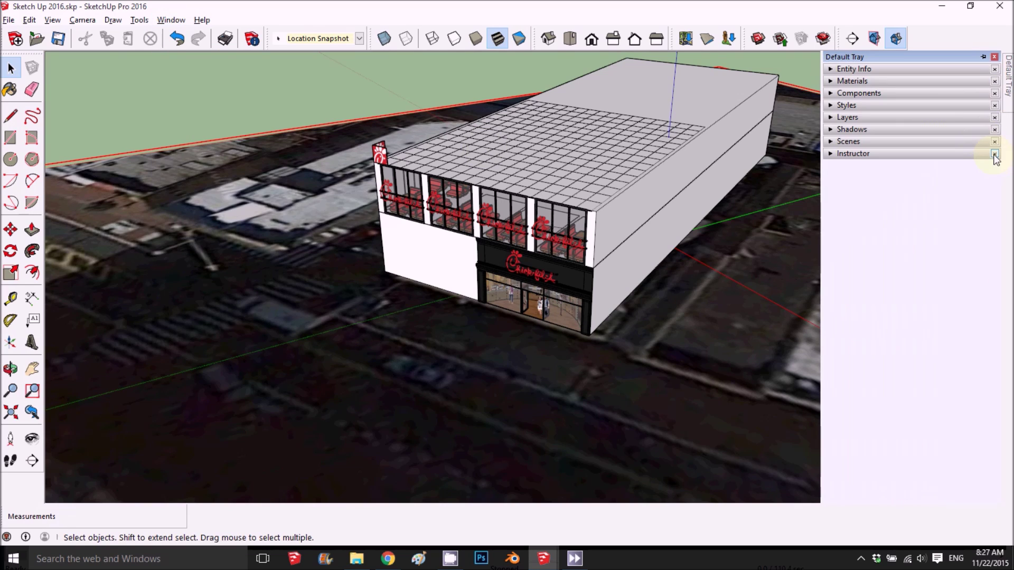
left_click(961, 154)
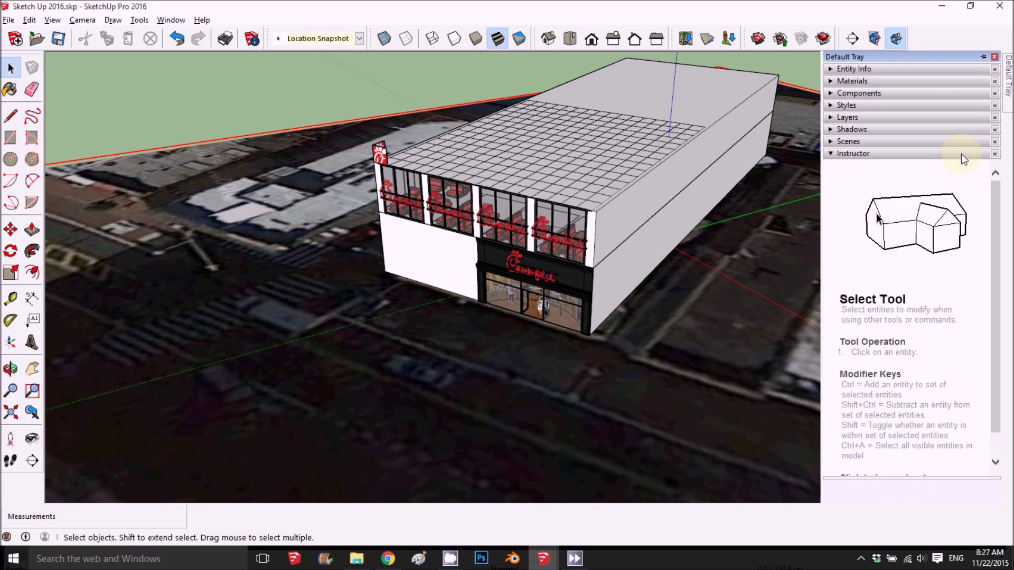
left_click(996, 153)
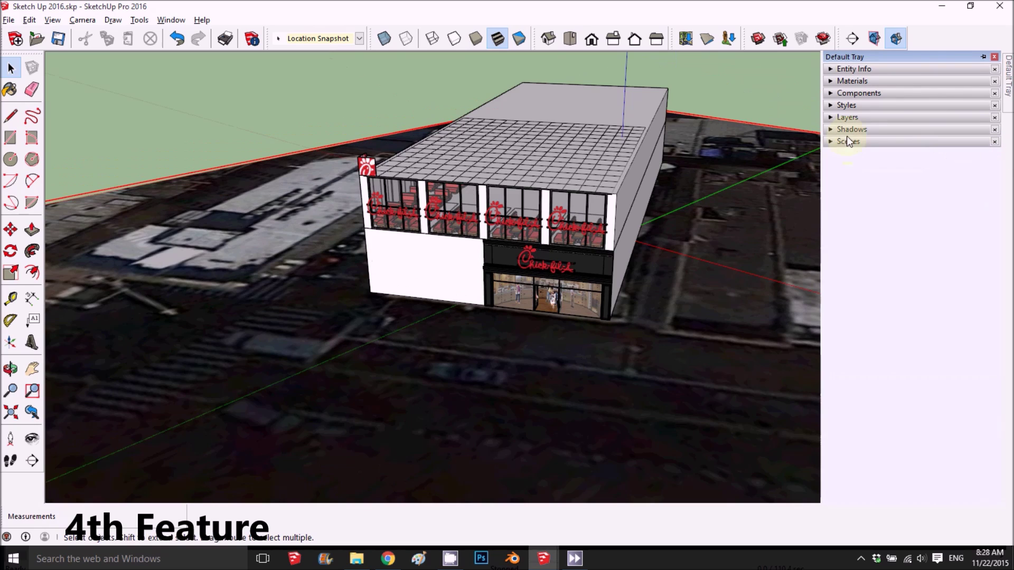
Browse the Materials categories Colors-Named, Landscaping, Roofing and Tile
left_click(852, 81)
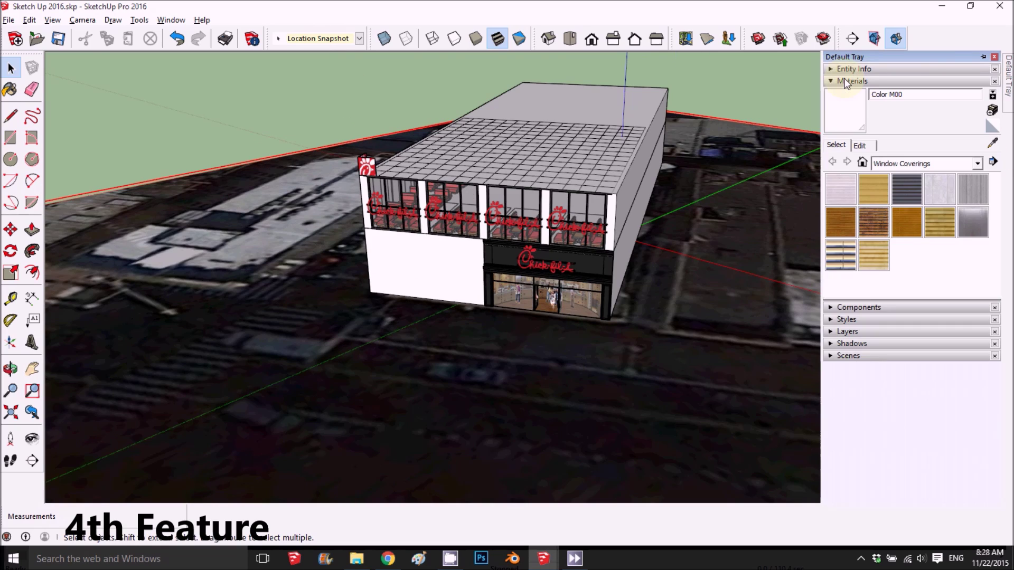
left_click(920, 164)
left_click(910, 220)
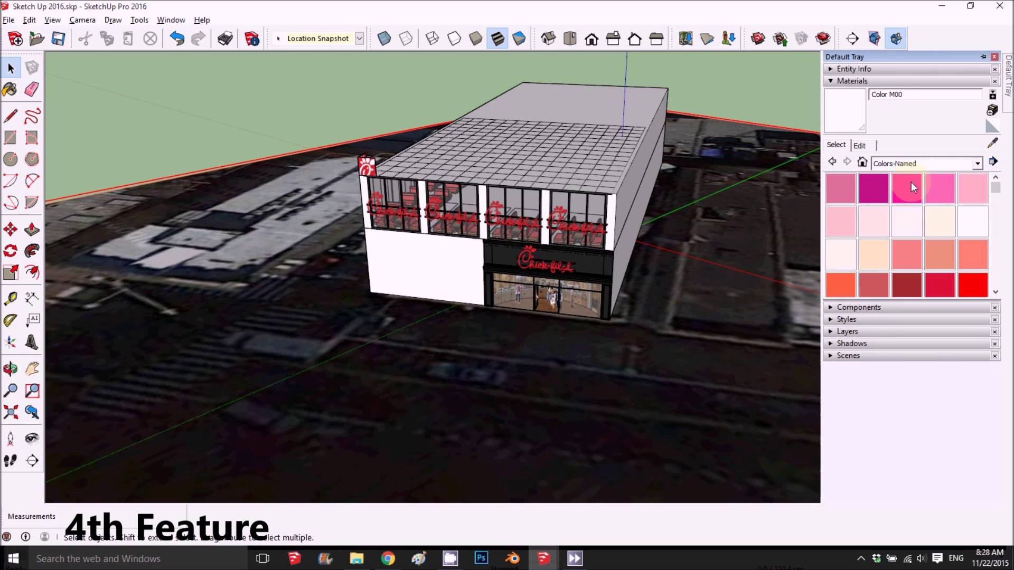
left_click(905, 165)
scroll(911, 222, "down", 3)
left_click(912, 241)
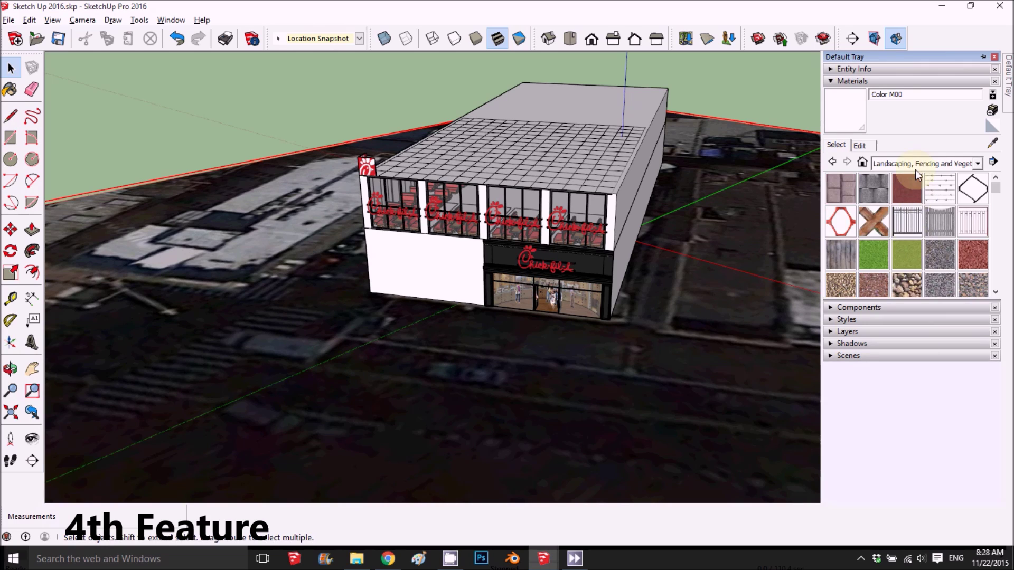
left_click(915, 167)
left_click(915, 268)
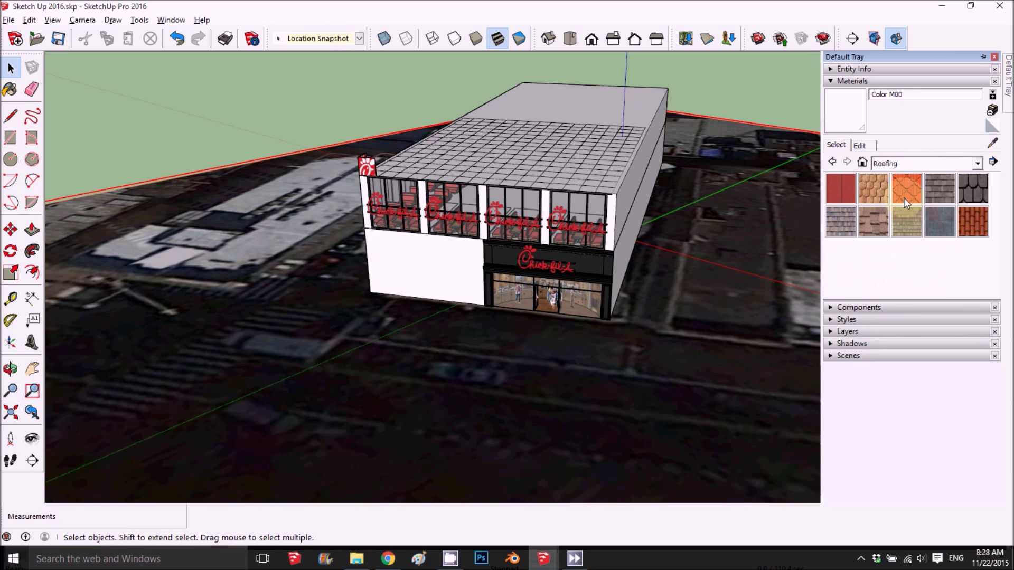
left_click(927, 164)
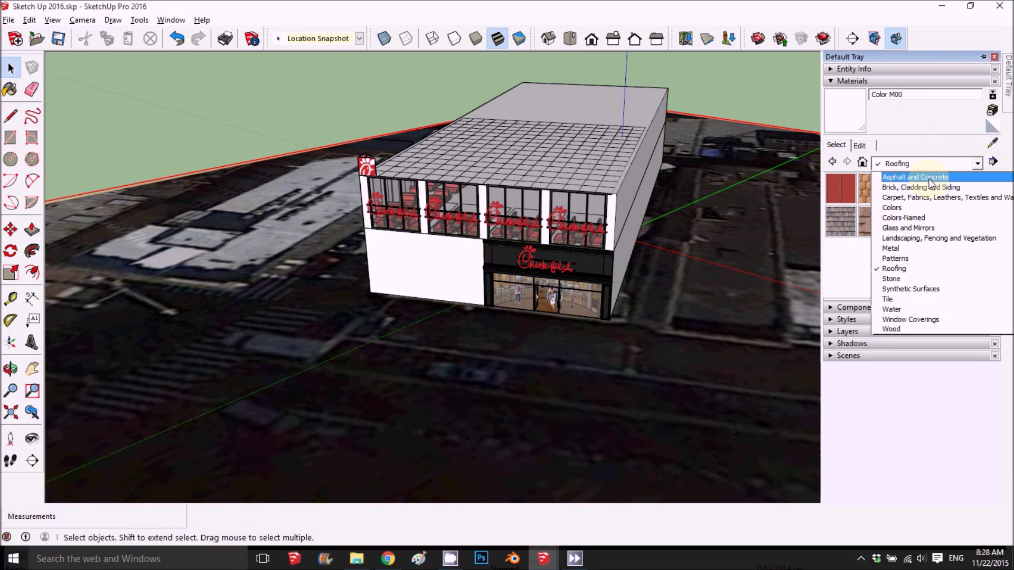
left_click(909, 299)
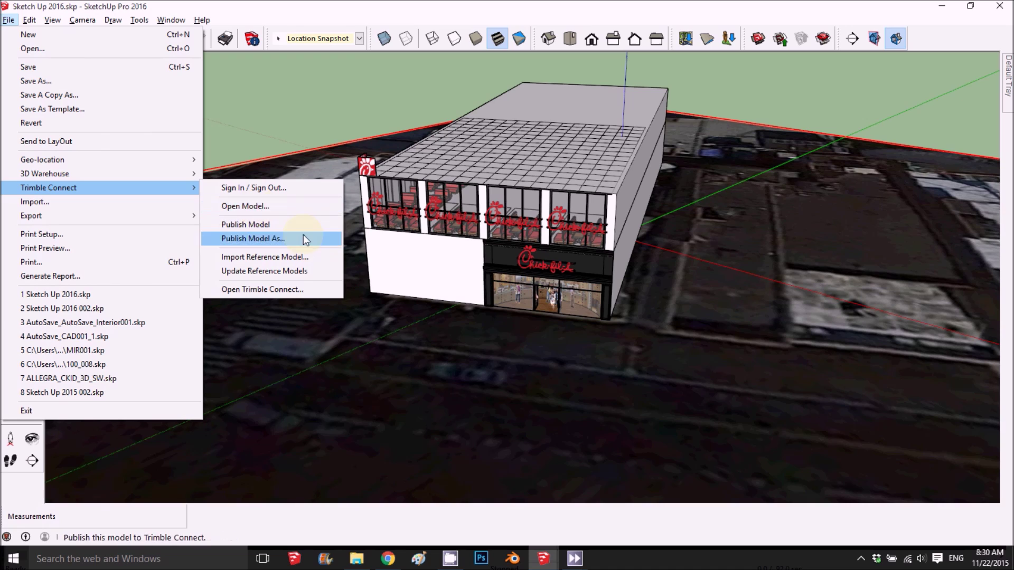
Review the Trimble Connect publishing options and close them without choosing anything
left_click(261, 227)
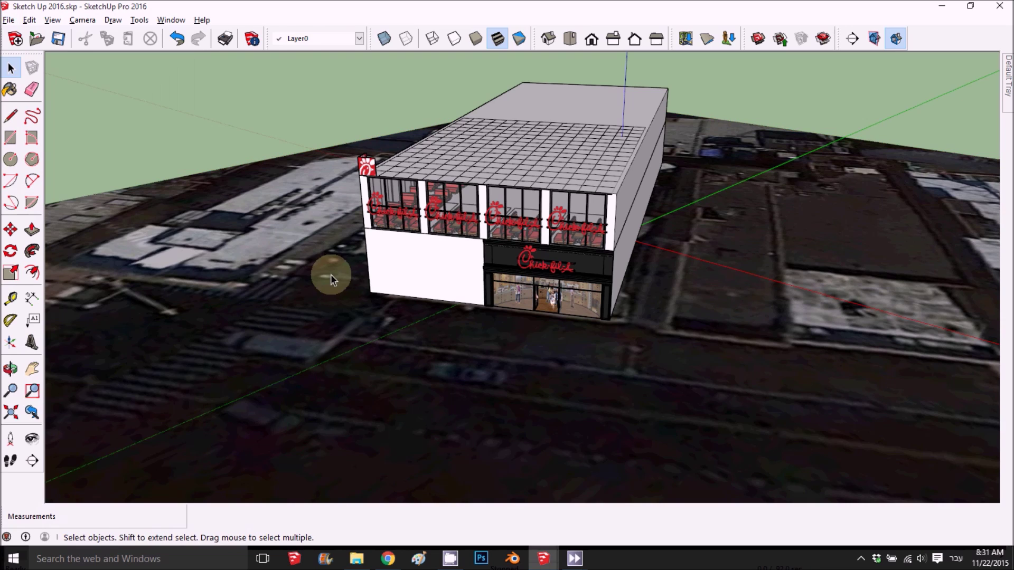
mouse_move(389, 559)
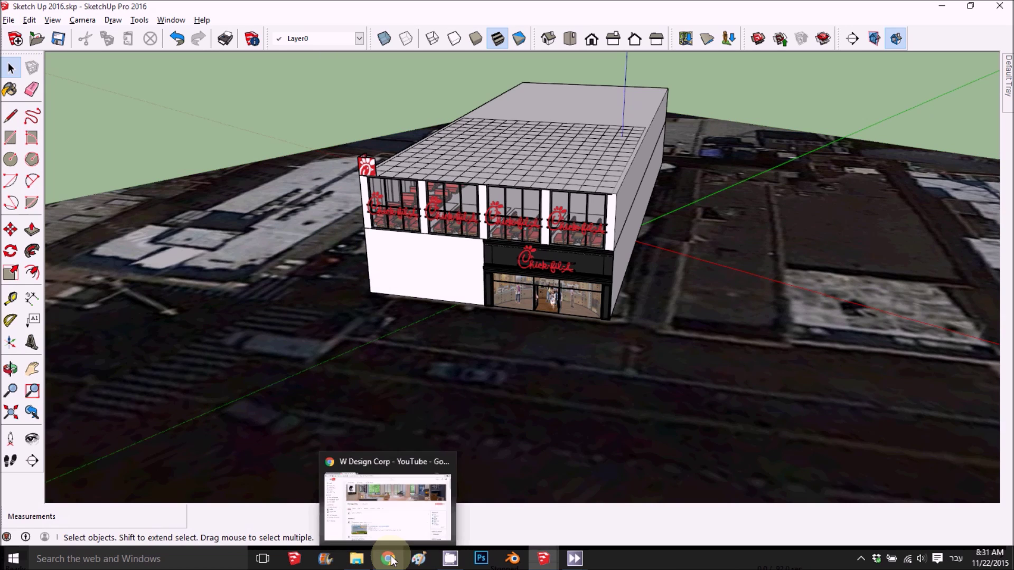
Bring the W Design Corp YouTube channel page to the front
left_click(400, 497)
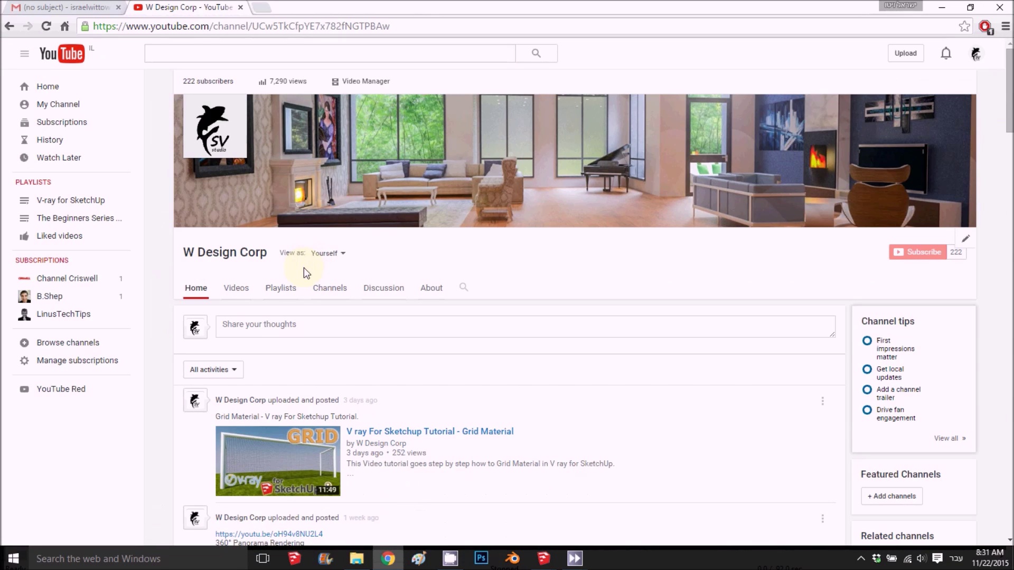
scroll(293, 304, "down", 1)
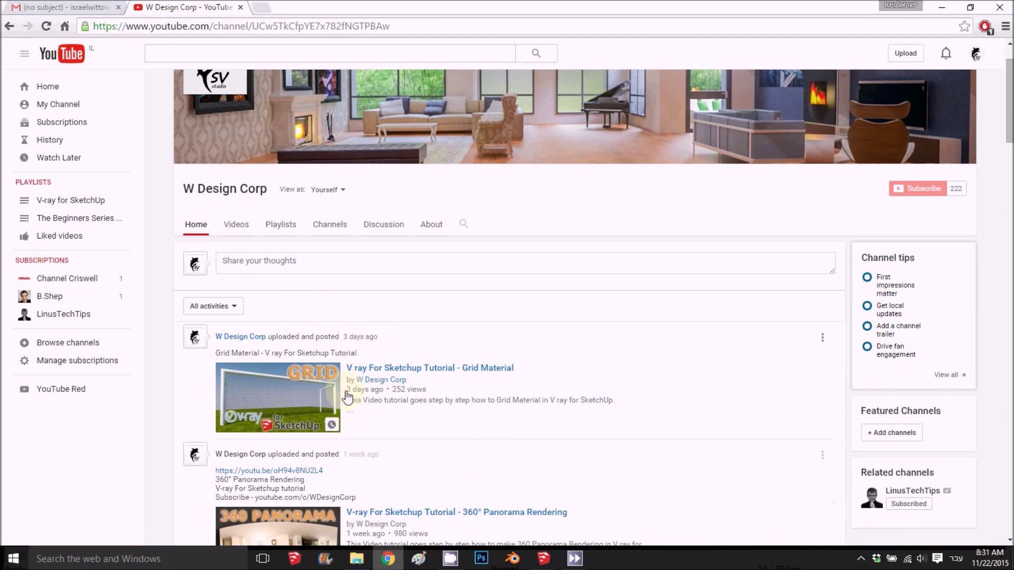
scroll(323, 354, "down", 1)
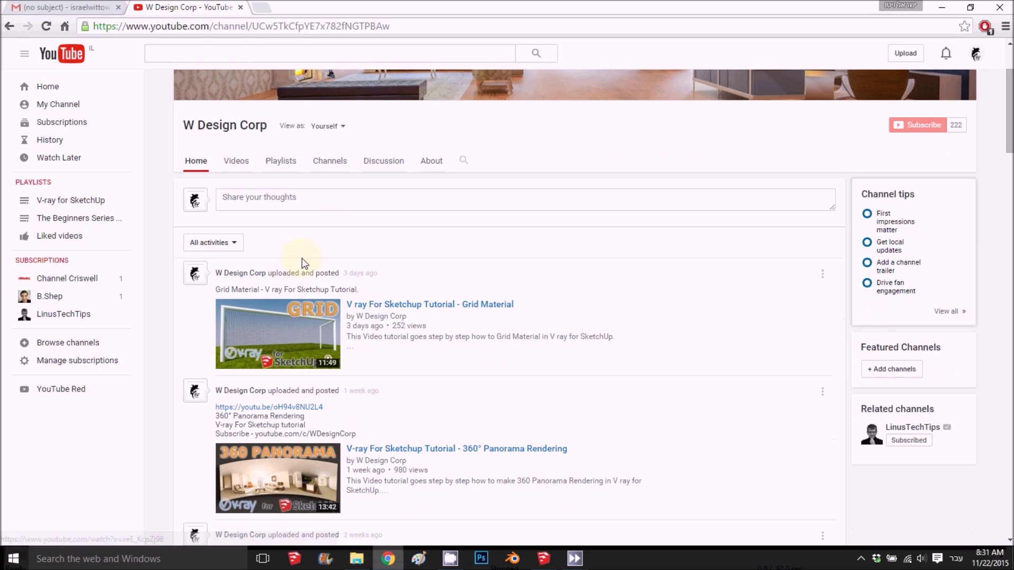